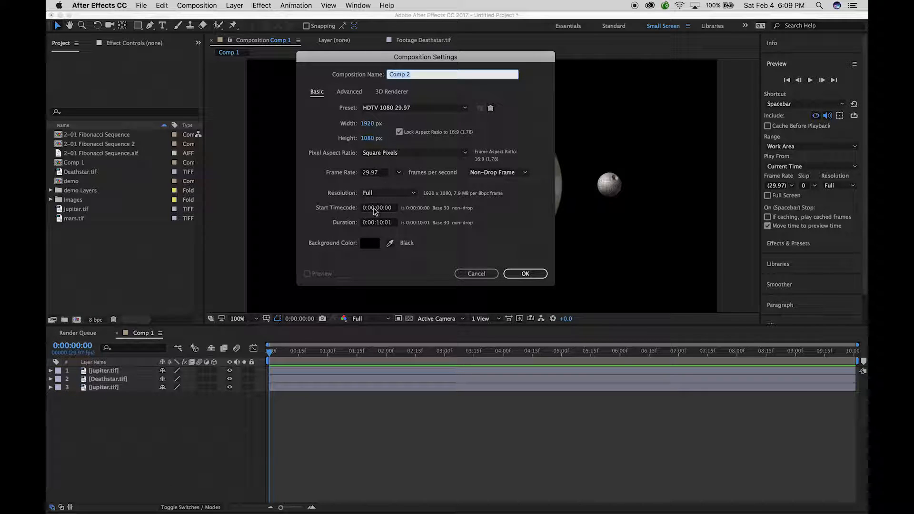
Step: Create a new composition named Comp 2 with the HDTV 1080 29.97 preset and a duration of 0:00:10:01
{"action": "left_click", "coordinate": [525, 273]}
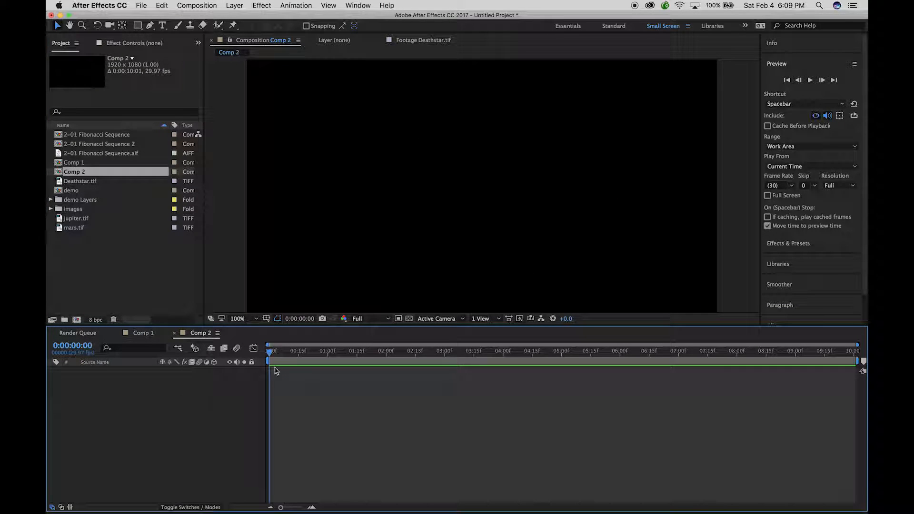
{"action": "key", "text": "comma"}
{"action": "key", "text": "comma"}
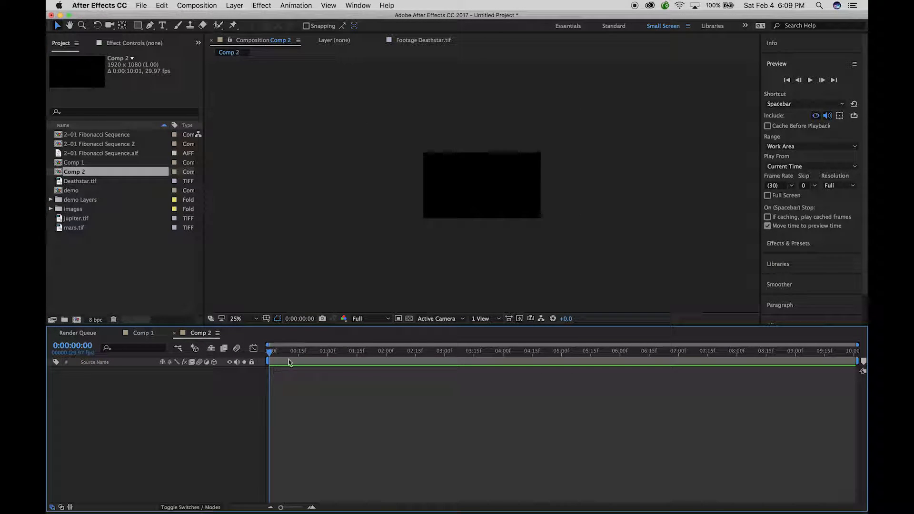
Step: Preview the images in the images folder and add hs-2015-29-a-full_tif.tif to Comp 2 as a layer
{"action": "left_click", "coordinate": [125, 276]}
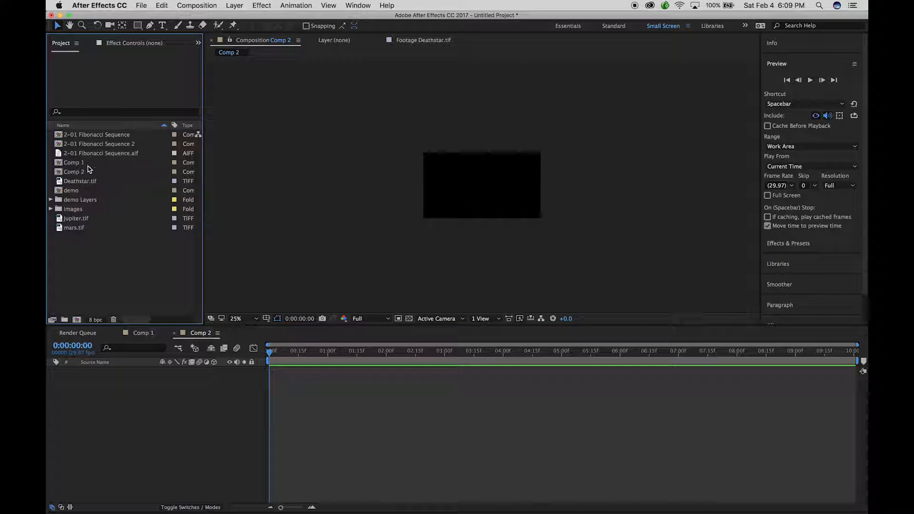
{"action": "left_click", "coordinate": [57, 209]}
{"action": "left_click", "coordinate": [50, 209]}
{"action": "left_click", "coordinate": [83, 219]}
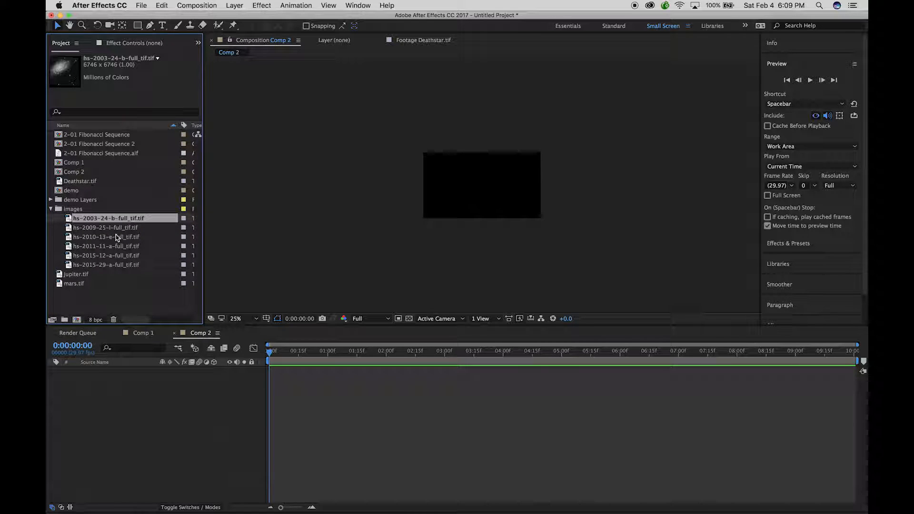
{"action": "key", "text": "Down"}
{"action": "key", "text": "Down"}
{"action": "key", "text": "Down"}
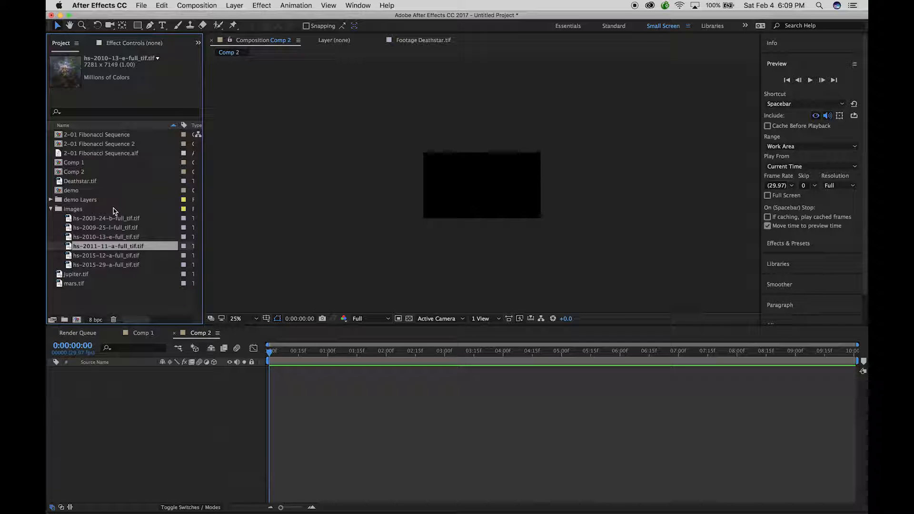
{"action": "key", "text": "Down"}
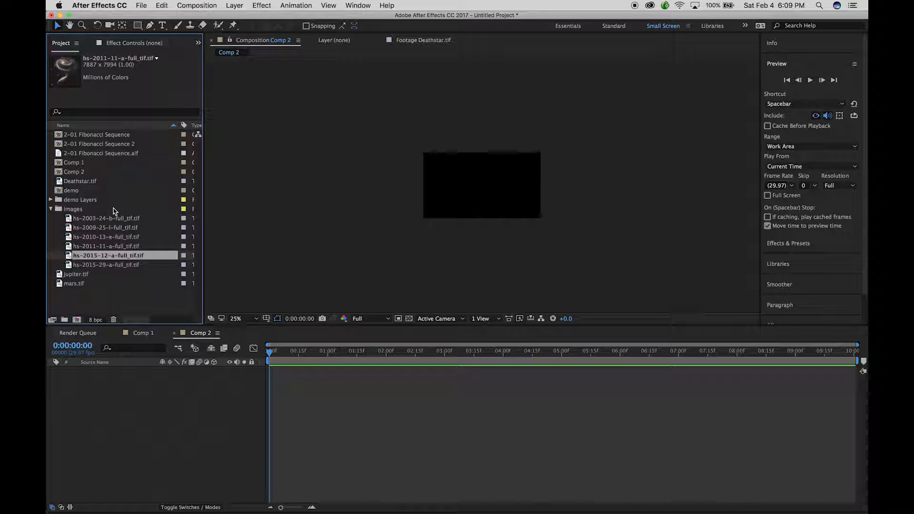
{"action": "key", "text": "Down"}
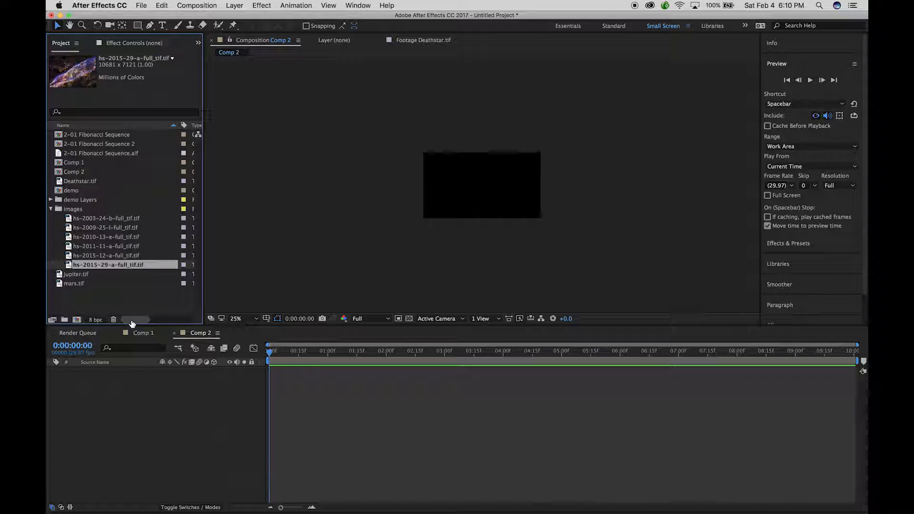
{"action": "left_click_drag", "start_coordinate": [69, 268], "coordinate": [100, 384]}
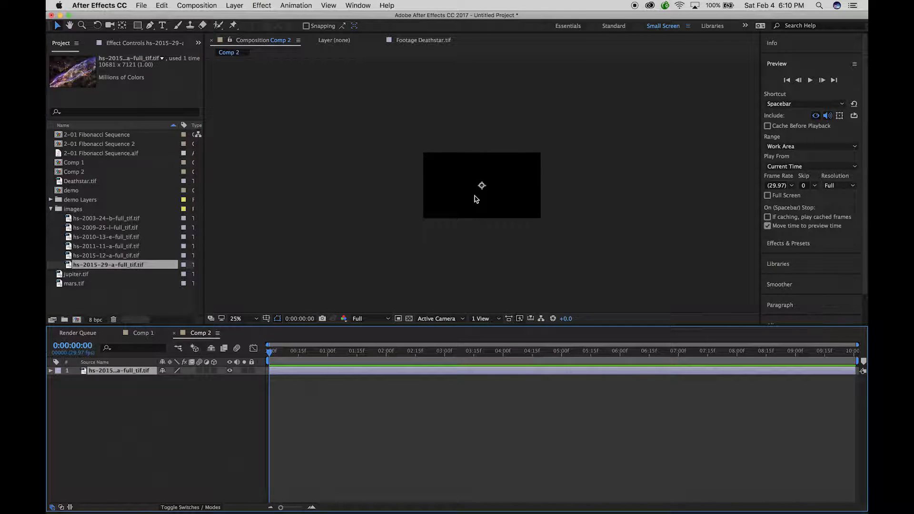
Step: Scale the nebula image layer down to about a third of its size and position it to cover the composition frame
{"action": "key", "text": "comma"}
{"action": "key", "text": "comma"}
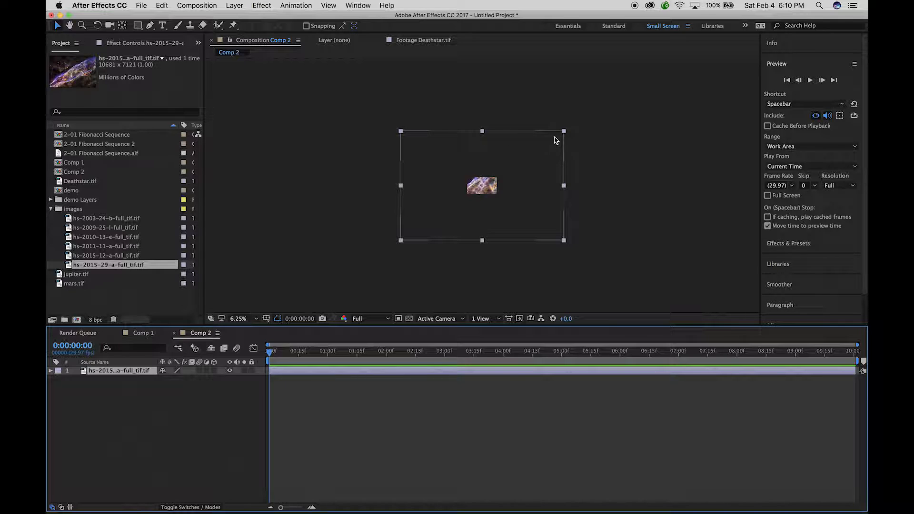
{"action": "left_click_drag", "start_coordinate": [440, 208], "coordinate": [466, 197]}
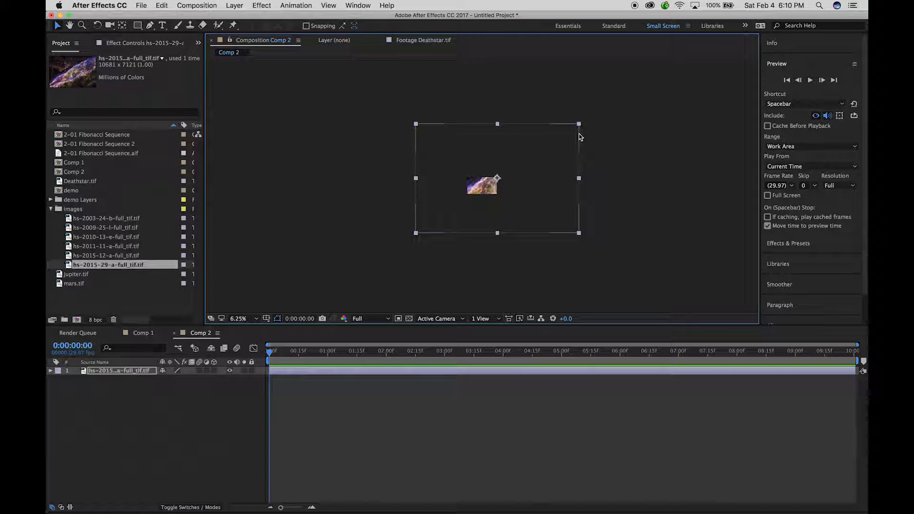
{"action": "left_click_drag", "start_coordinate": [579, 126], "coordinate": [541, 161]}
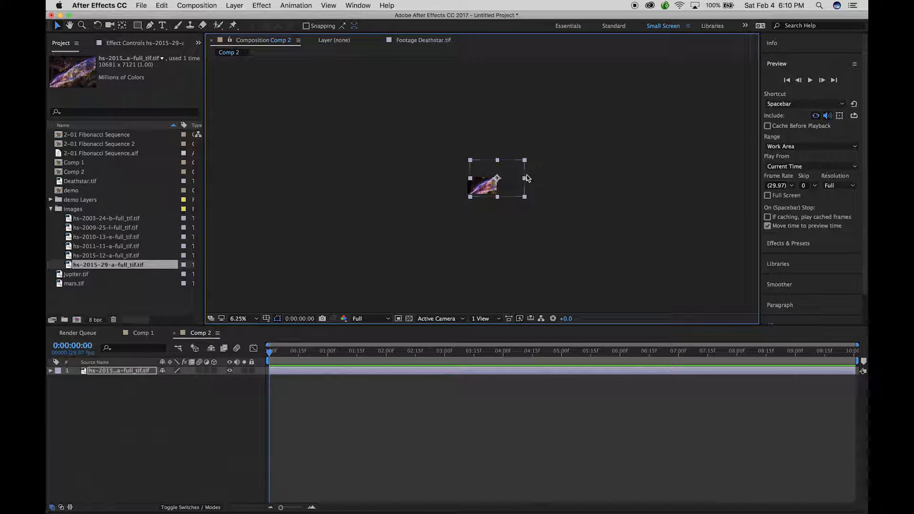
{"action": "mouse_move", "coordinate": [509, 190]}
{"action": "left_mouse_down"}
{"action": "mouse_move", "coordinate": [485, 190]}
{"action": "mouse_move", "coordinate": [495, 187]}
{"action": "left_mouse_up"}
{"action": "left_click", "coordinate": [92, 406]}
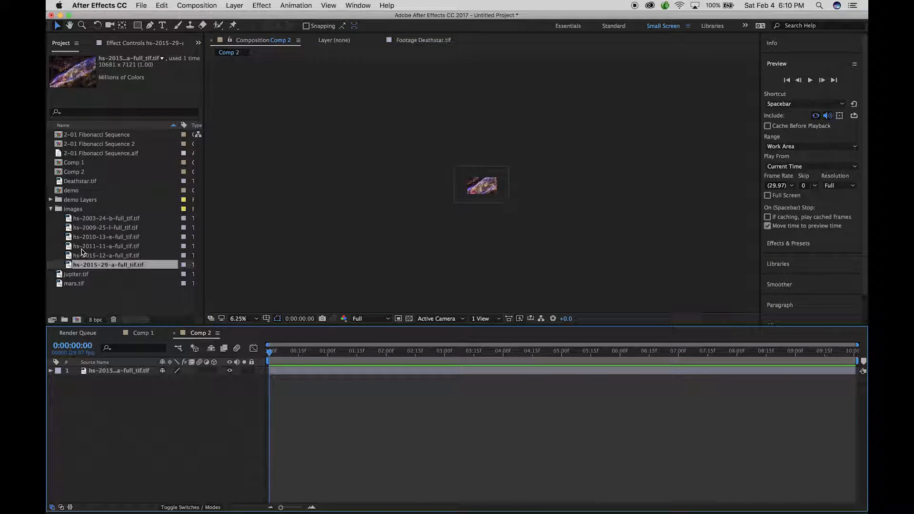
Step: Preview the other space images and add hs-2003-24-b-full_tif.tif as a layer beneath the existing one
{"action": "left_click", "coordinate": [84, 256]}
{"action": "left_click", "coordinate": [90, 246]}
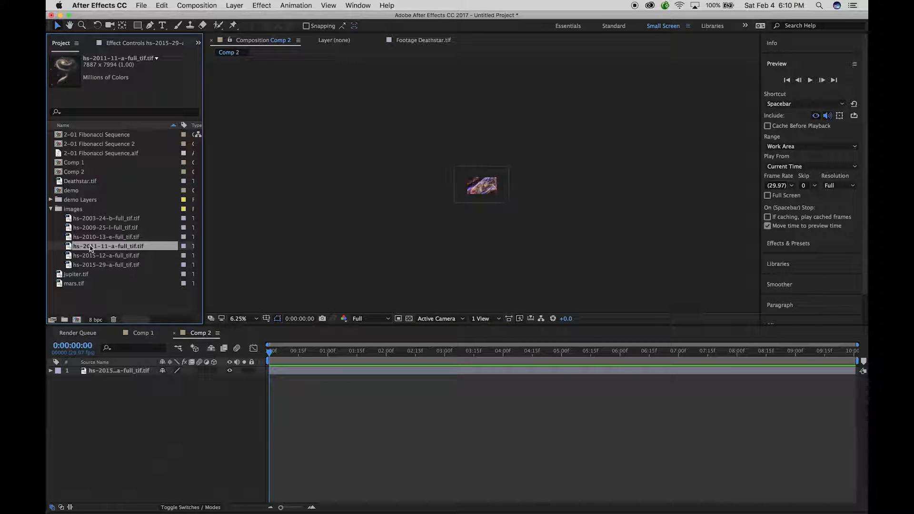
{"action": "left_click", "coordinate": [93, 237]}
{"action": "left_click", "coordinate": [97, 229]}
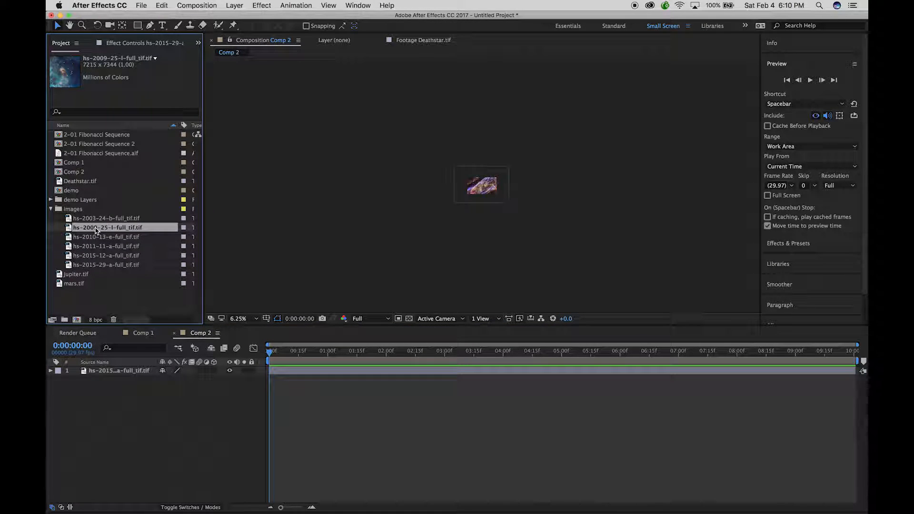
{"action": "left_click", "coordinate": [95, 220]}
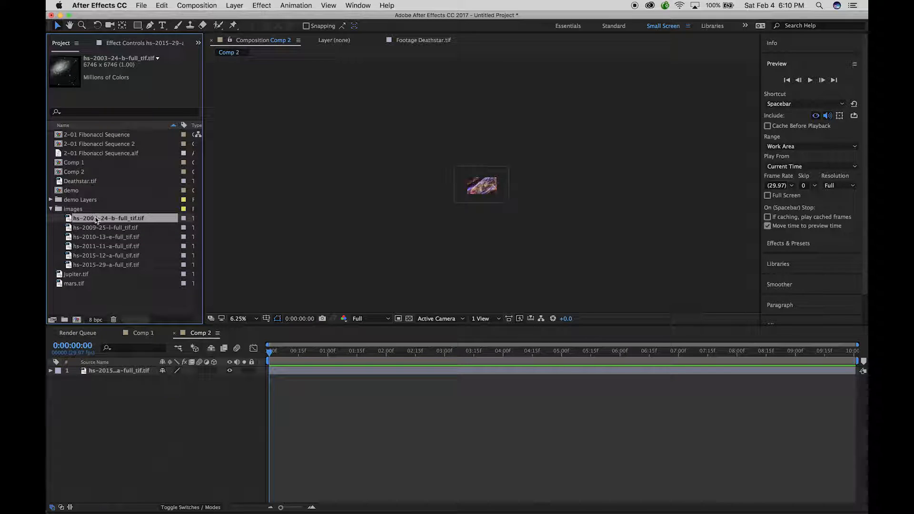
{"action": "left_click_drag", "start_coordinate": [97, 219], "coordinate": [105, 386]}
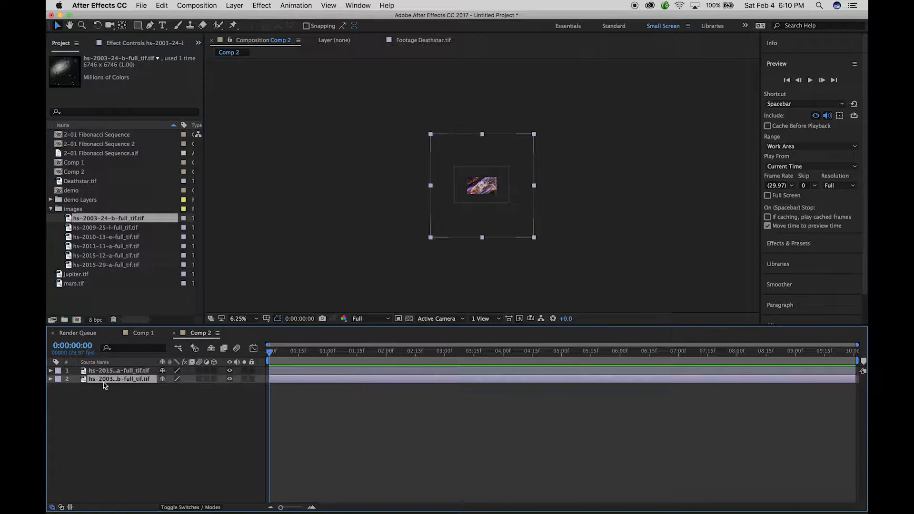
Step: Add hs-2009-25-l-full_tif.tif and hs-2015-12-a-full_tif.tif as the two lowest layers of Comp 2
{"action": "left_click", "coordinate": [96, 228]}
{"action": "left_click_drag", "start_coordinate": [96, 239], "coordinate": [118, 388]}
{"action": "left_click", "coordinate": [94, 246]}
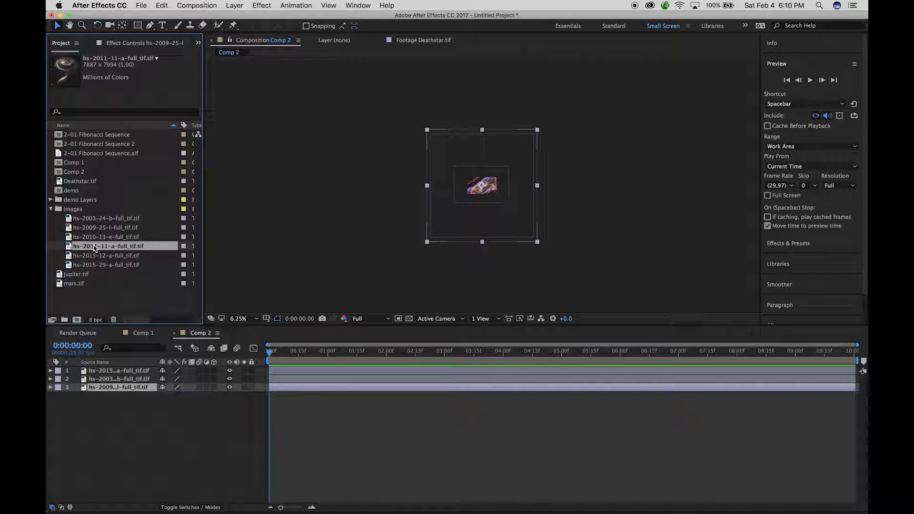
{"action": "left_click", "coordinate": [97, 255]}
{"action": "left_click_drag", "start_coordinate": [100, 257], "coordinate": [121, 401]}
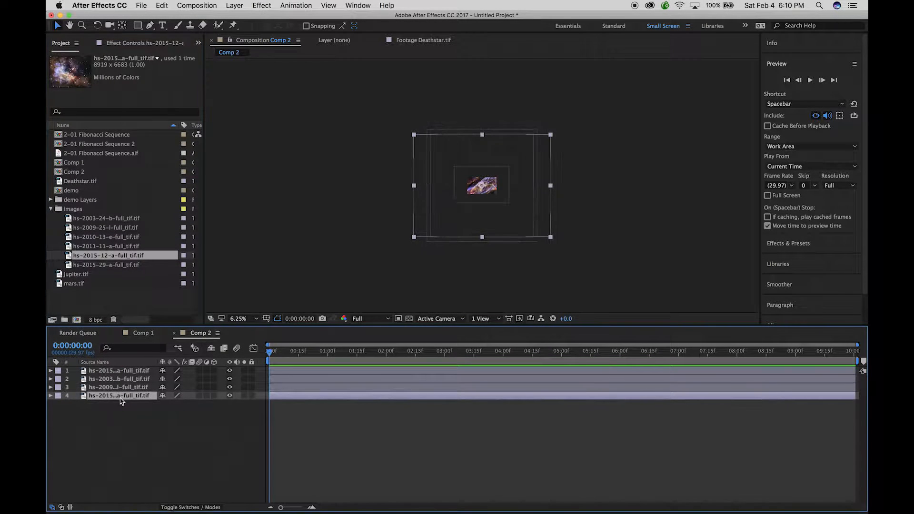
Step: Hide the top three layers one after another to examine the image beneath each, and make them all visible again
{"action": "key", "text": "period"}
{"action": "key", "text": "period"}
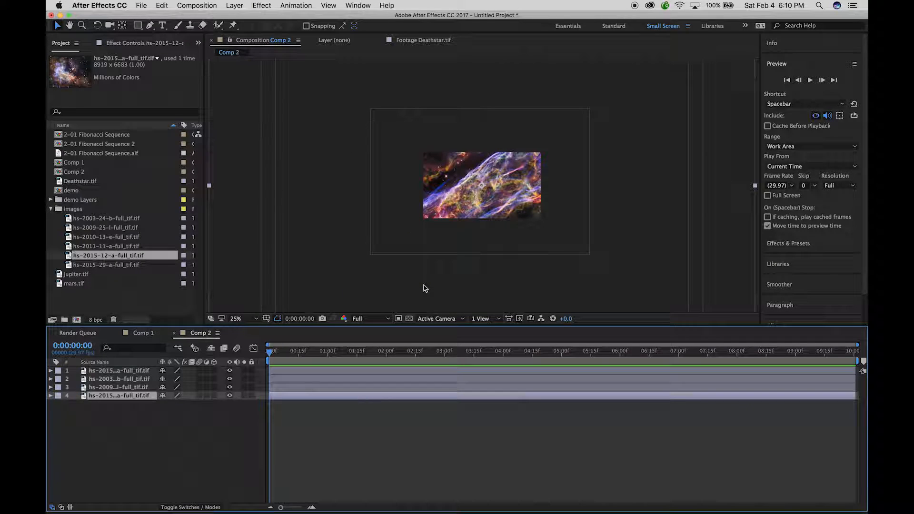
{"action": "left_click", "coordinate": [229, 370]}
{"action": "left_click", "coordinate": [230, 379]}
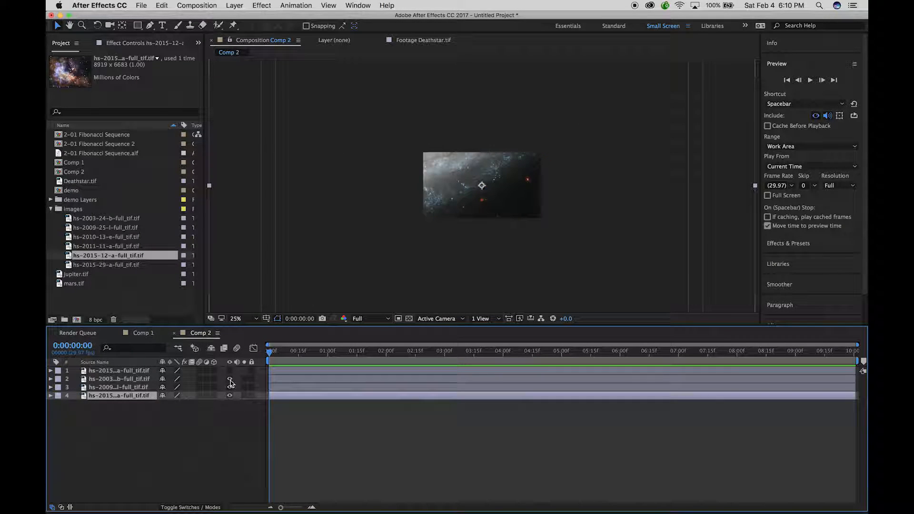
{"action": "left_click", "coordinate": [230, 387]}
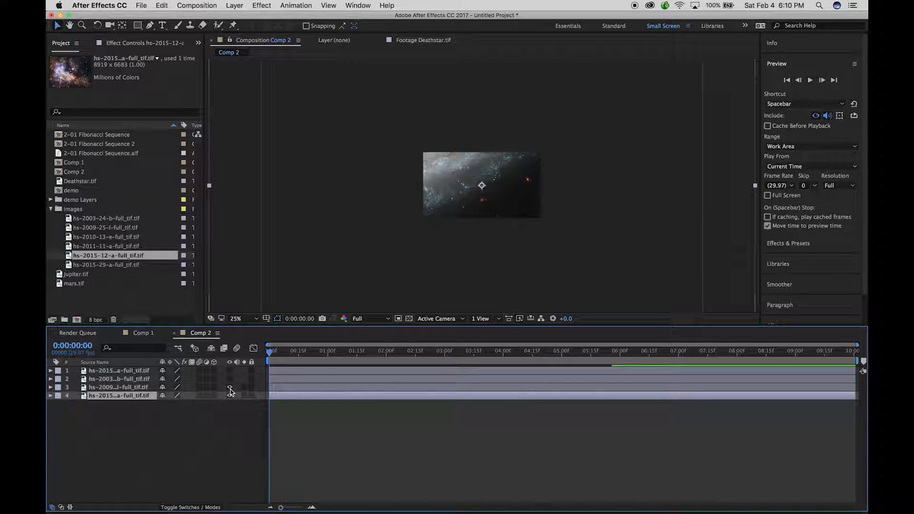
{"action": "left_click", "coordinate": [230, 388]}
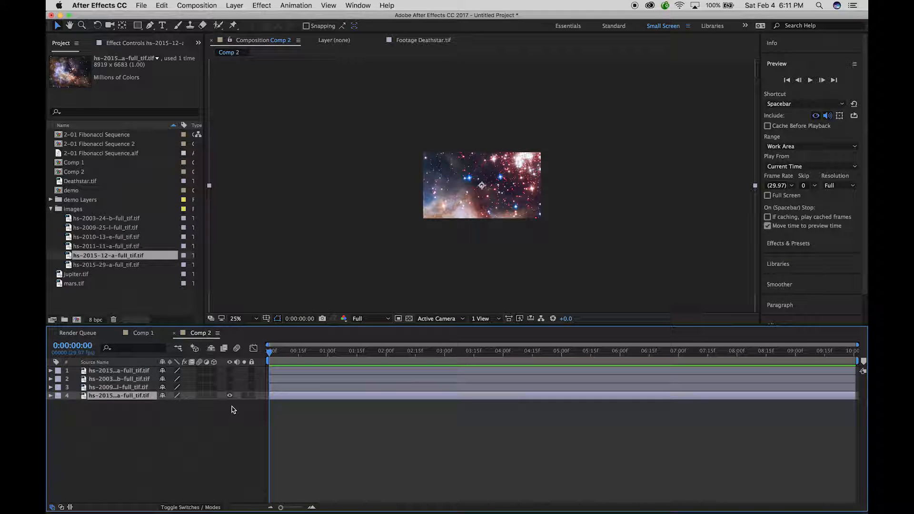
{"action": "left_click", "coordinate": [230, 371]}
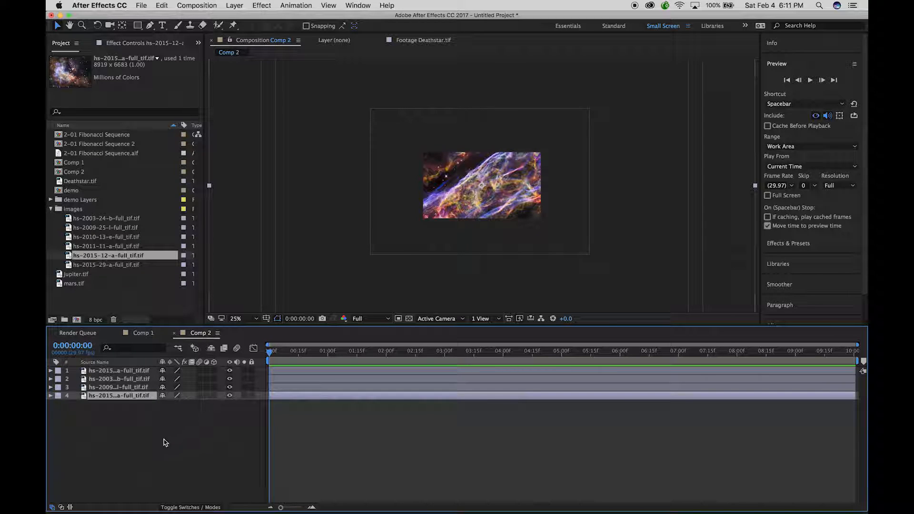
Step: Switch the timeline columns from layer switches to the blending mode and track matte controls
{"action": "left_click", "coordinate": [193, 507]}
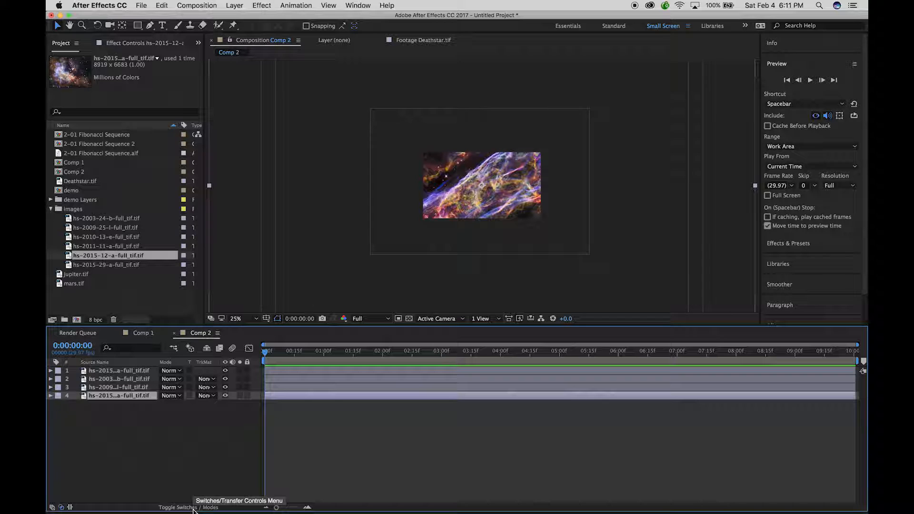
{"action": "left_click", "coordinate": [193, 507]}
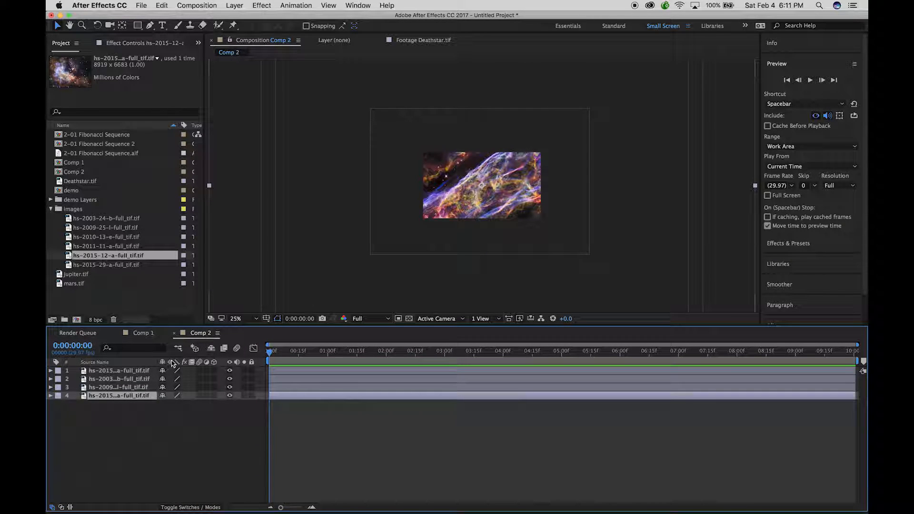
{"action": "left_click", "coordinate": [187, 506]}
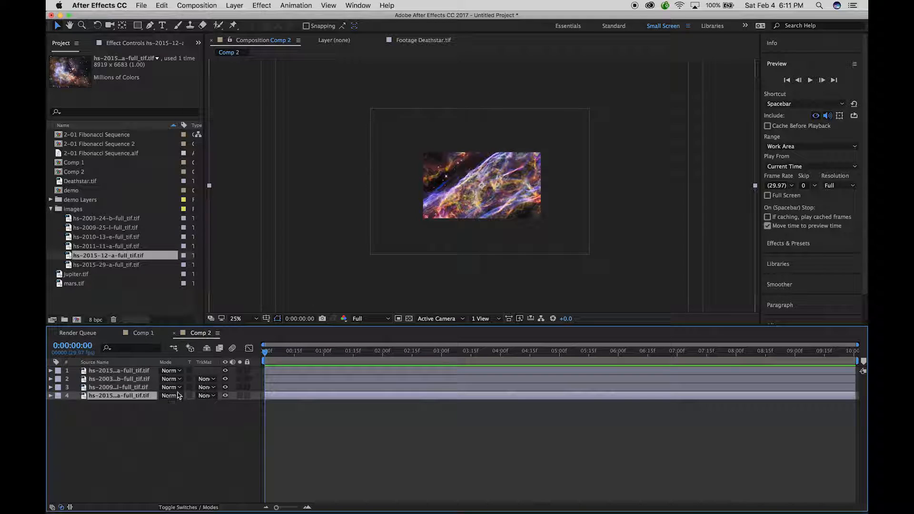
Step: Set the blending mode of the top layer, hs-2015-29-a-full_tif.tif, to Screen
{"action": "left_click", "coordinate": [172, 378]}
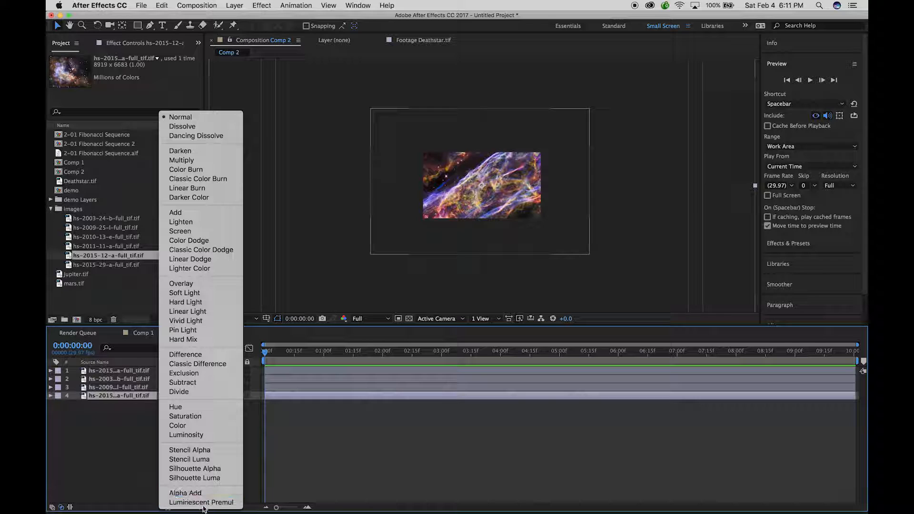
{"action": "left_click", "coordinate": [146, 449]}
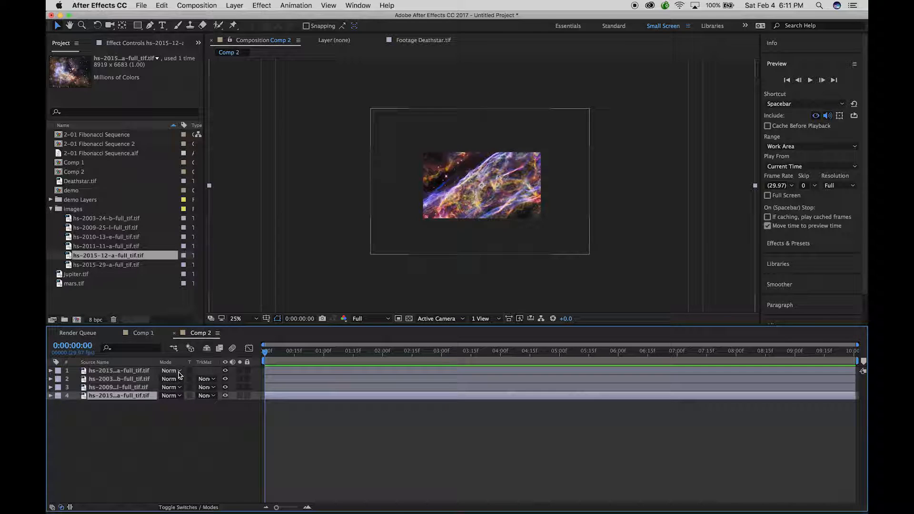
{"action": "left_click", "coordinate": [178, 374]}
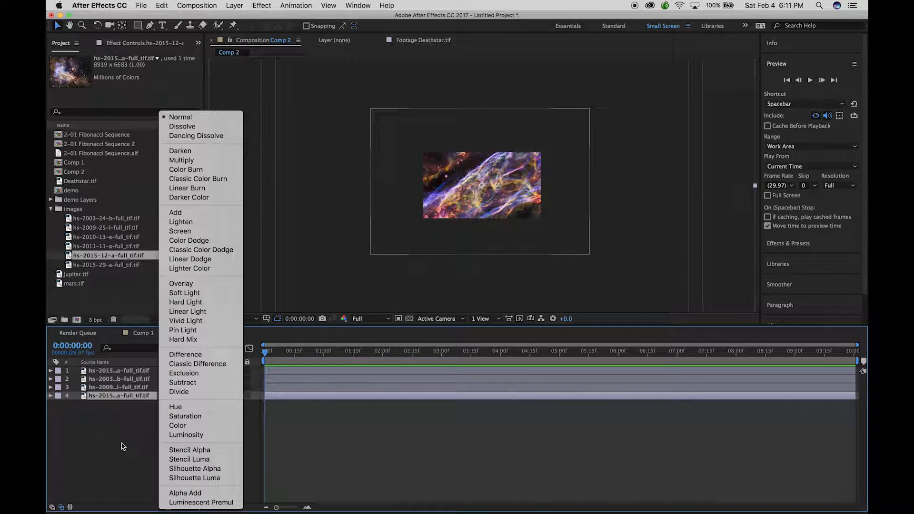
{"action": "left_click", "coordinate": [123, 446]}
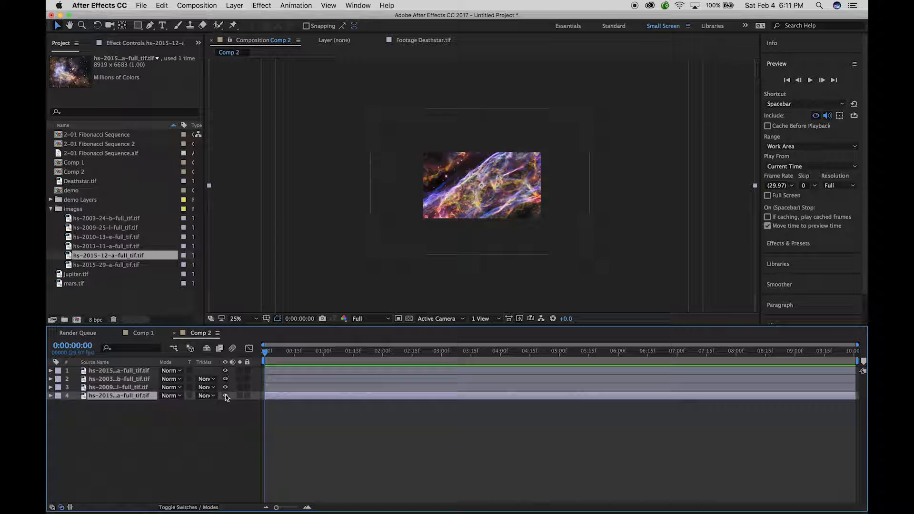
{"action": "left_click", "coordinate": [172, 395]}
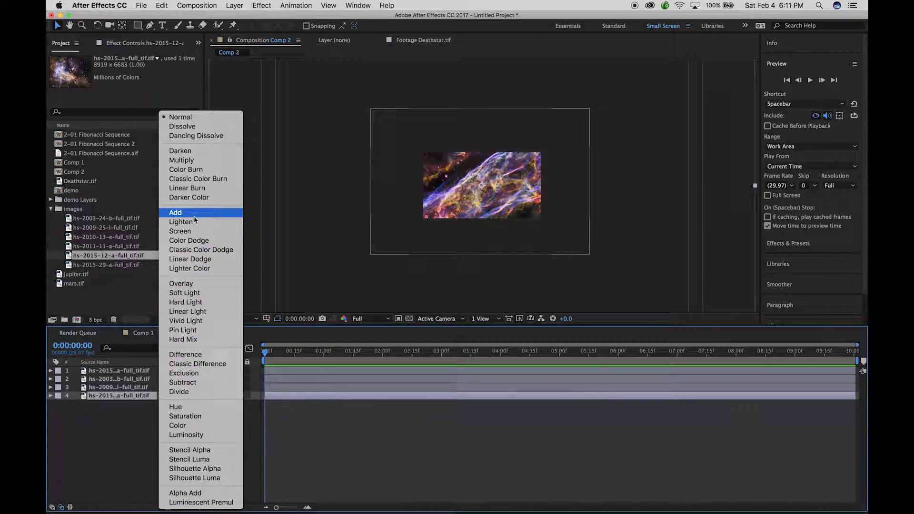
{"action": "left_click", "coordinate": [195, 232]}
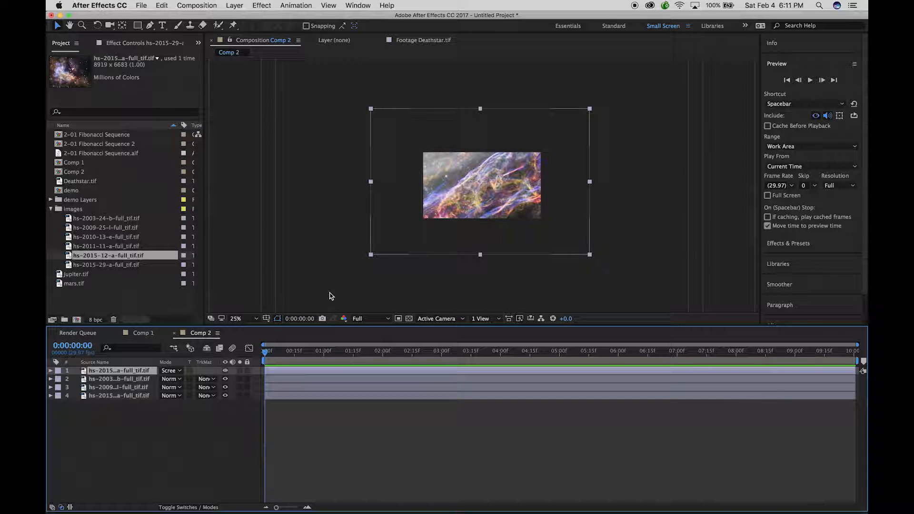
{"action": "left_click", "coordinate": [173, 373]}
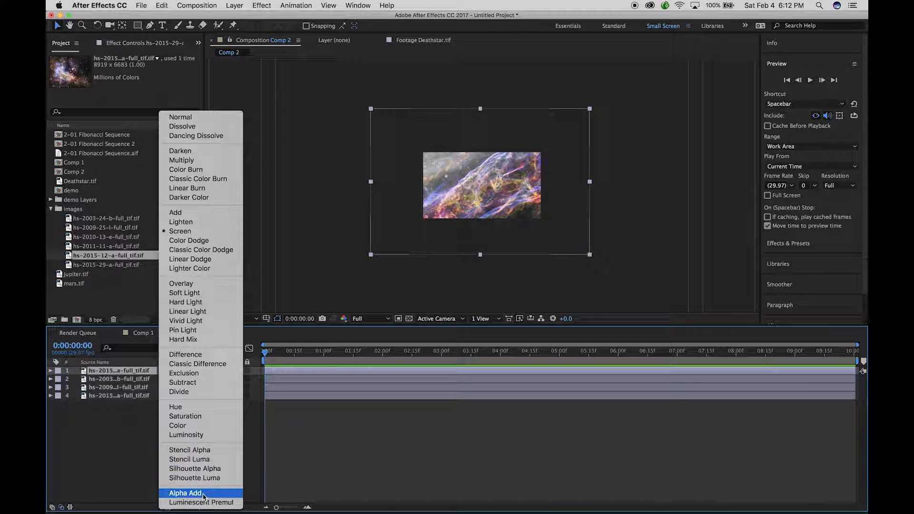
{"action": "left_click", "coordinate": [131, 457]}
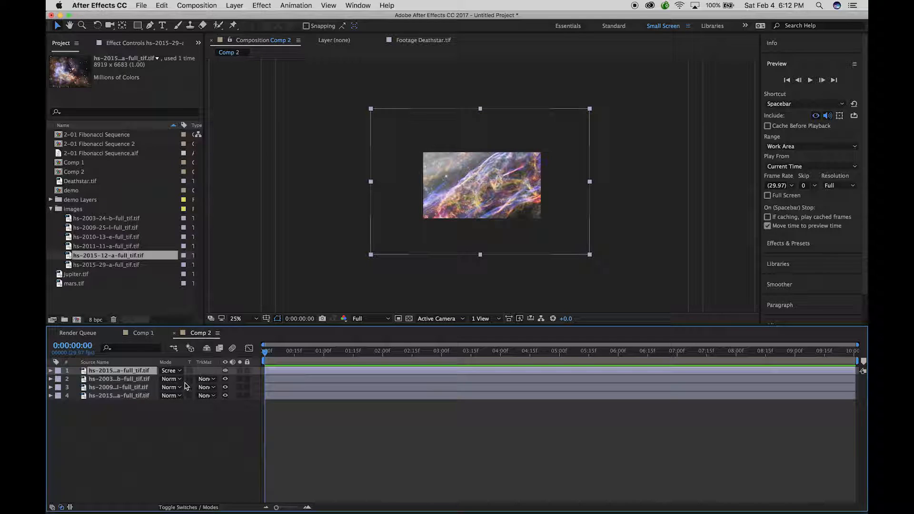
Step: Try the Add and Color Dodge blending modes on the second layer, hs-2003-24-b-full_tif.tif
{"action": "left_click", "coordinate": [183, 386]}
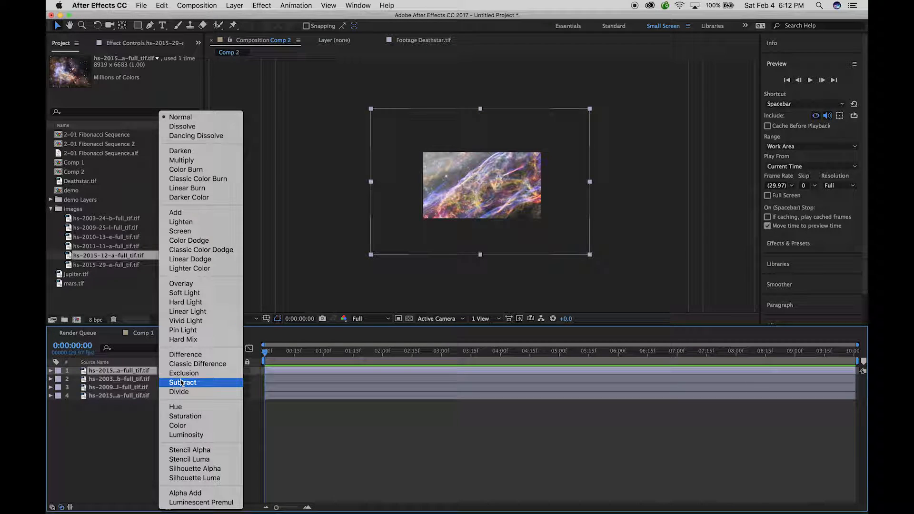
{"action": "left_click", "coordinate": [188, 214]}
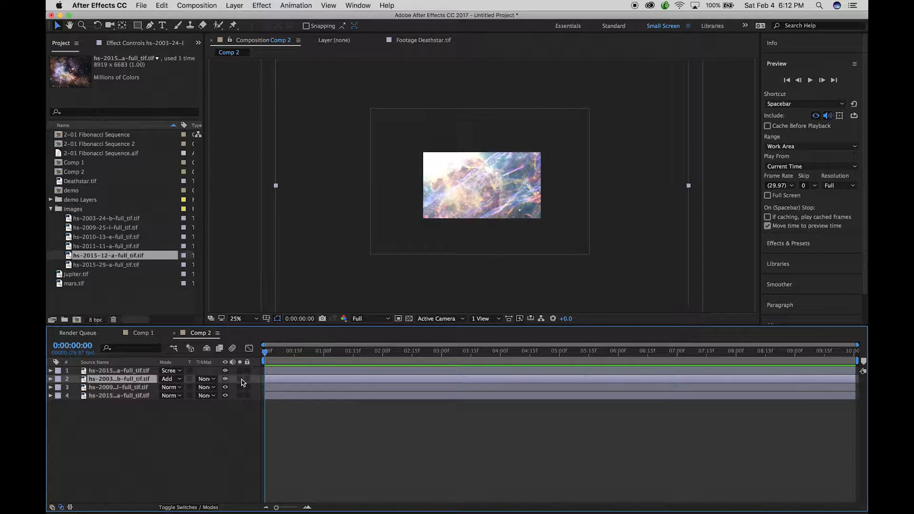
{"action": "left_click", "coordinate": [178, 379]}
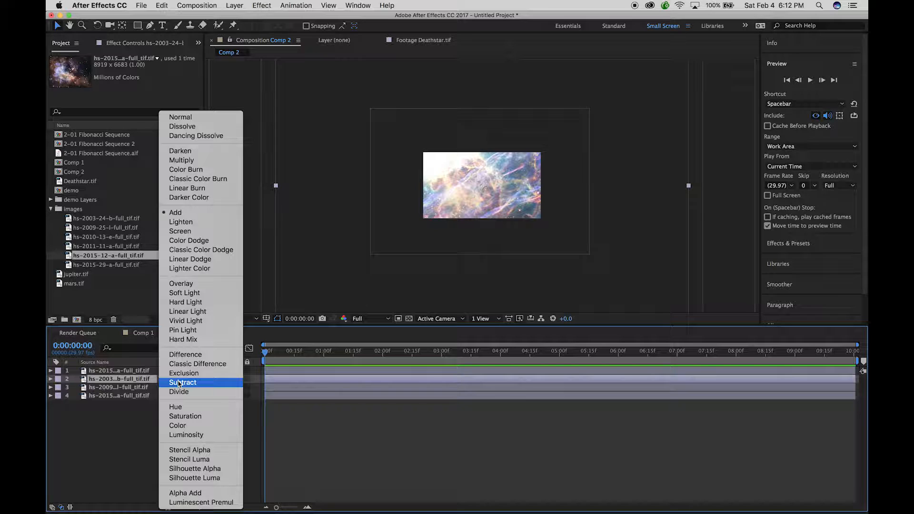
{"action": "left_click", "coordinate": [189, 241]}
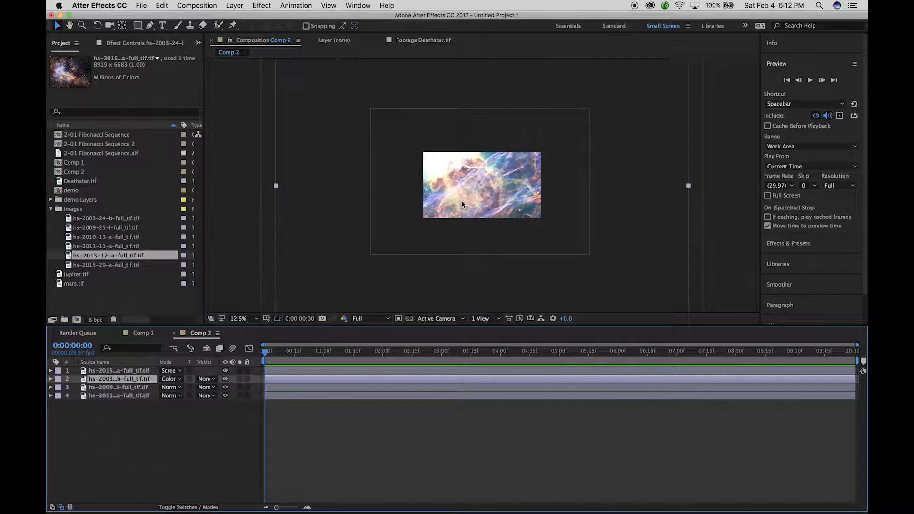
Step: Move the hs-2003-24-b-full_tif.tif layer to the right in the composition and try the Soft Light blending mode on it
{"action": "key", "text": "comma"}
{"action": "left_click_drag", "start_coordinate": [485, 202], "coordinate": [556, 215]}
{"action": "left_click", "coordinate": [179, 380]}
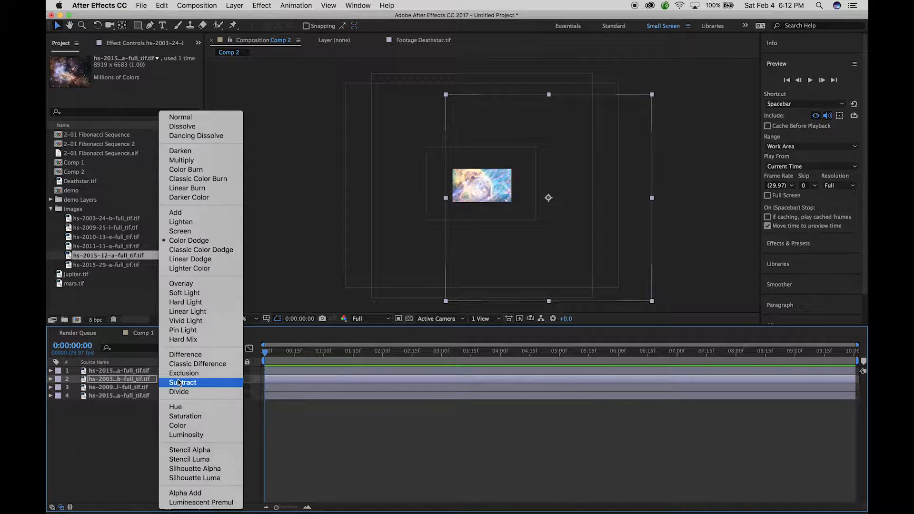
{"action": "left_click", "coordinate": [190, 293]}
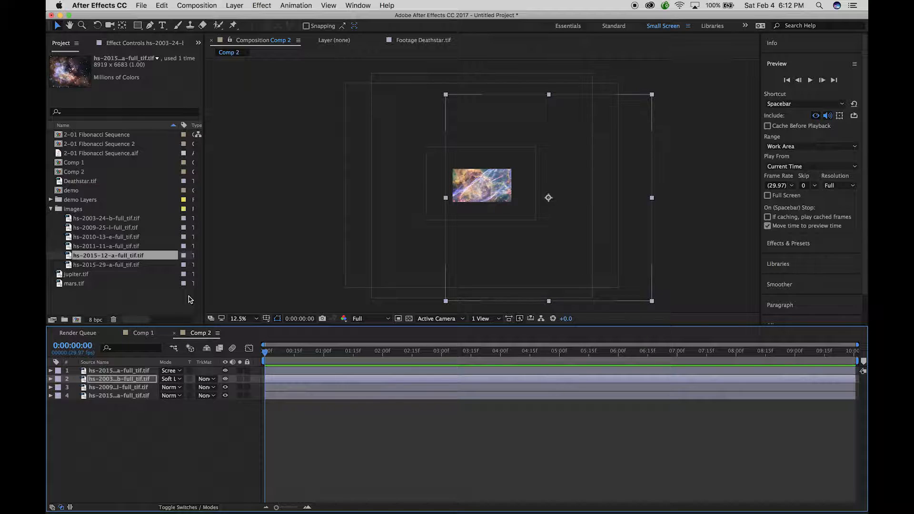
{"action": "mouse_move", "coordinate": [540, 212]}
{"action": "left_mouse_down"}
{"action": "mouse_move", "coordinate": [438, 210]}
{"action": "mouse_move", "coordinate": [529, 213]}
{"action": "left_mouse_up"}
Step: Set the blending mode of hs-2003-24-b-full_tif.tif to Hard Light and shift the image further right
{"action": "left_click", "coordinate": [179, 379]}
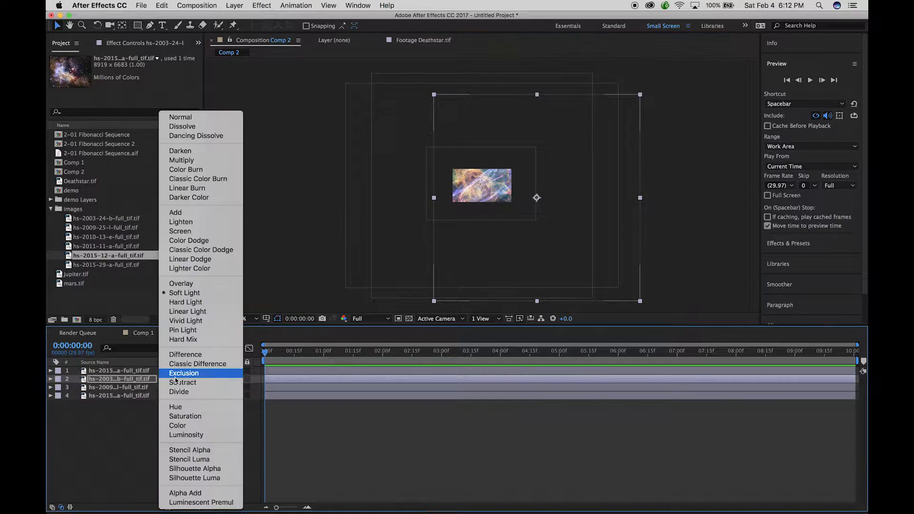
{"action": "left_click", "coordinate": [190, 302]}
{"action": "left_click_drag", "start_coordinate": [455, 248], "coordinate": [530, 239]}
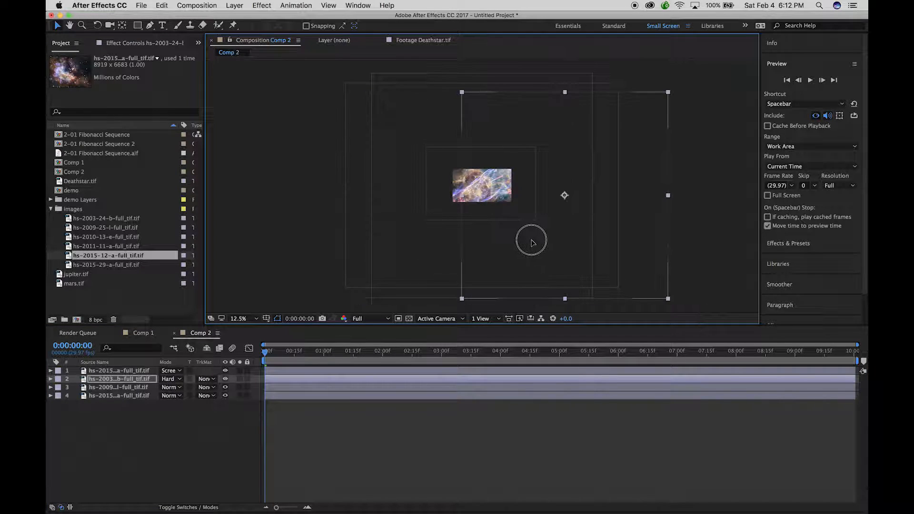
Step: Scale the hs-2003-24-b-full_tif.tif image down to about 50% and reposition it at about 1472, 1420 over the composition frame
{"action": "left_click_drag", "start_coordinate": [669, 91], "coordinate": [627, 139]}
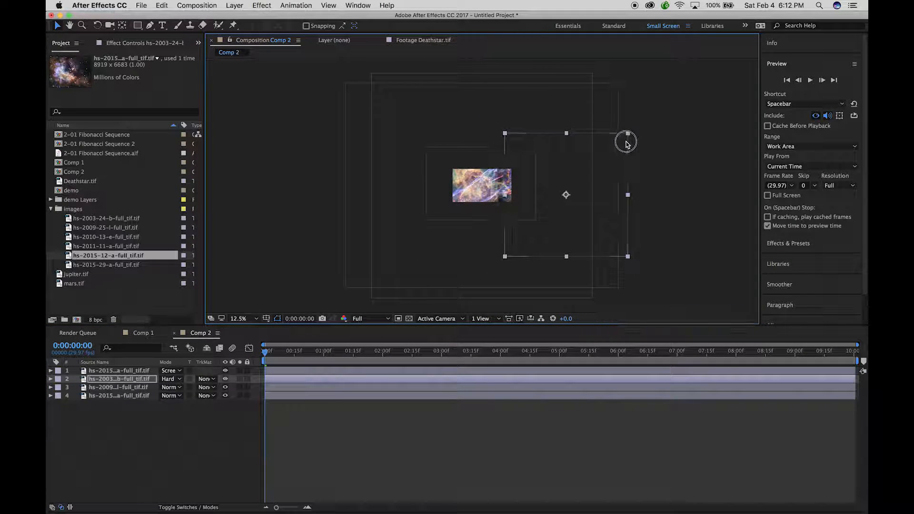
{"action": "left_click_drag", "start_coordinate": [581, 163], "coordinate": [504, 177]}
{"action": "left_click_drag", "start_coordinate": [515, 229], "coordinate": [524, 250]}
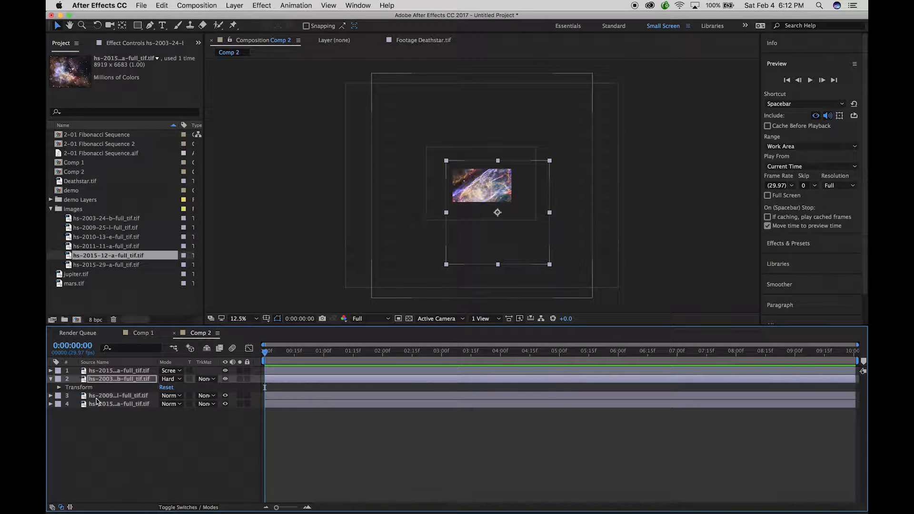
Step: Animate the position of hs-2003-24-b-full_tif.tif with keyframes at 0:00:00:00 and 0:00:06:06, moving the image up and to the left
{"action": "left_click", "coordinate": [51, 379]}
{"action": "left_click", "coordinate": [59, 387]}
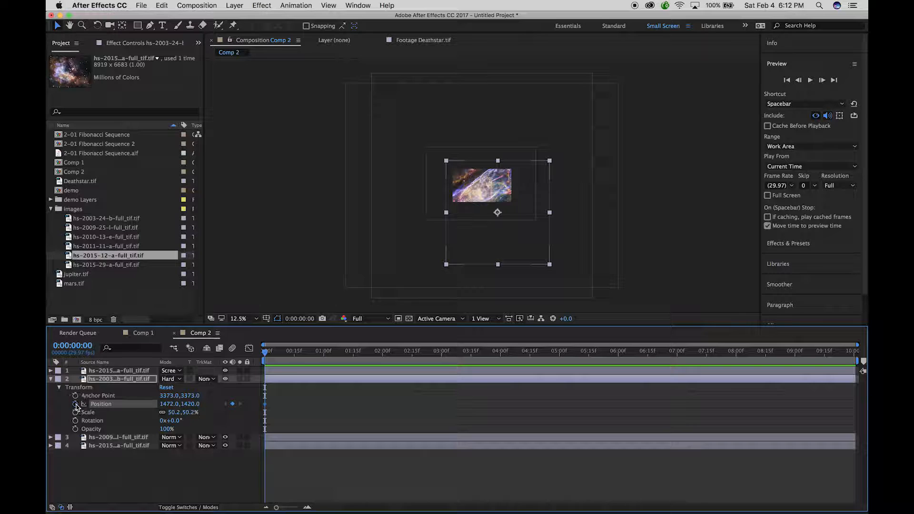
{"action": "left_click_drag", "start_coordinate": [265, 355], "coordinate": [629, 341]}
{"action": "left_click_drag", "start_coordinate": [516, 232], "coordinate": [484, 157]}
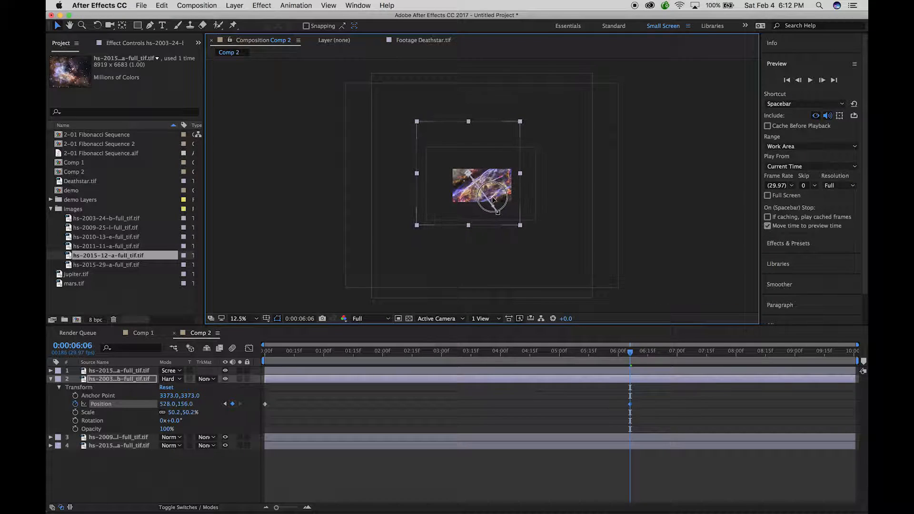
{"action": "left_click_drag", "start_coordinate": [632, 360], "coordinate": [191, 291]}
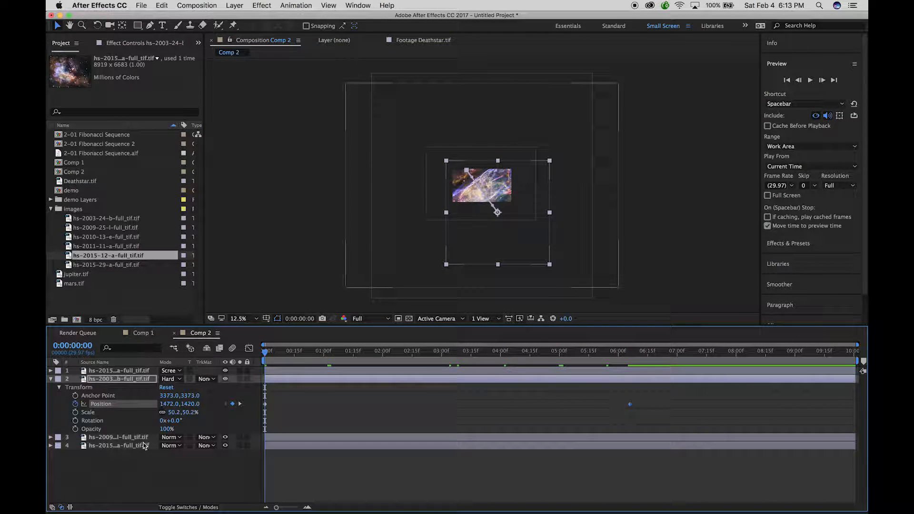
{"action": "left_click", "coordinate": [50, 380]}
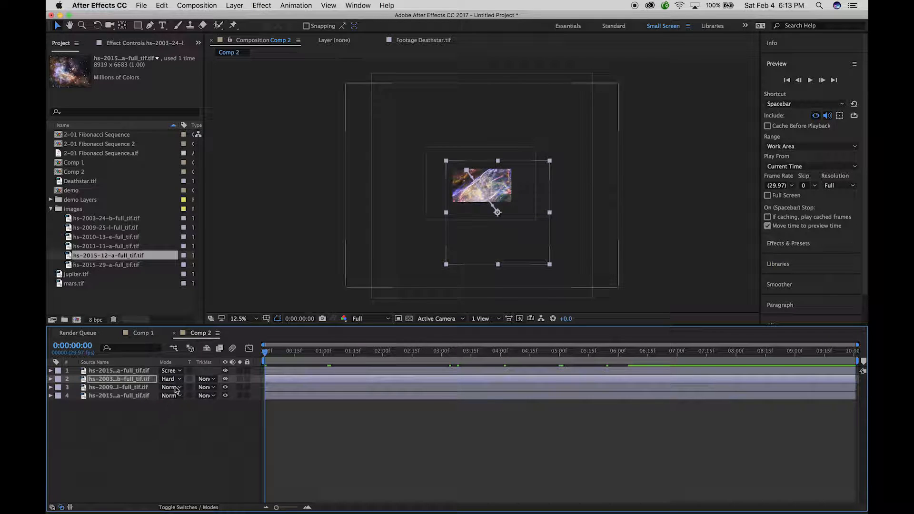
Step: Try the Screen blending mode on the third layer, hs-2009-25-l-full_tif.tif
{"action": "left_click", "coordinate": [170, 379]}
{"action": "left_click", "coordinate": [119, 437]}
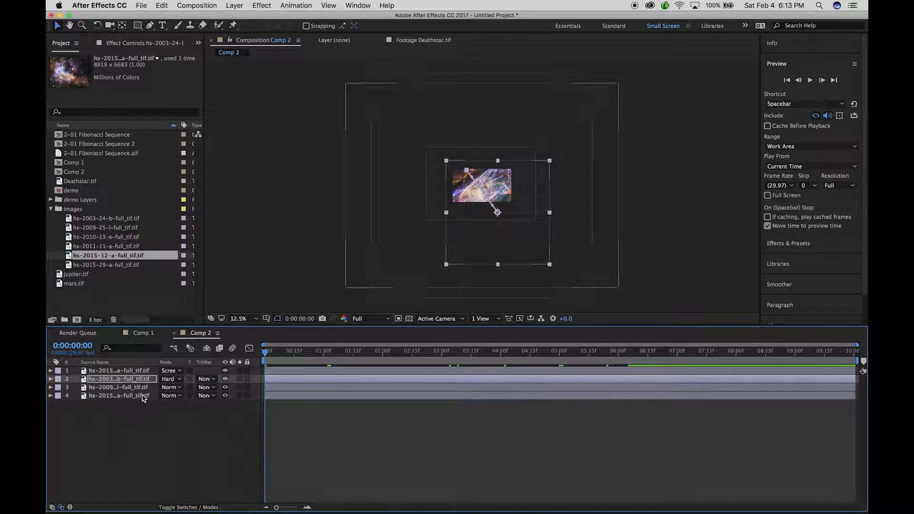
{"action": "left_click", "coordinate": [137, 388]}
{"action": "left_click", "coordinate": [172, 387]}
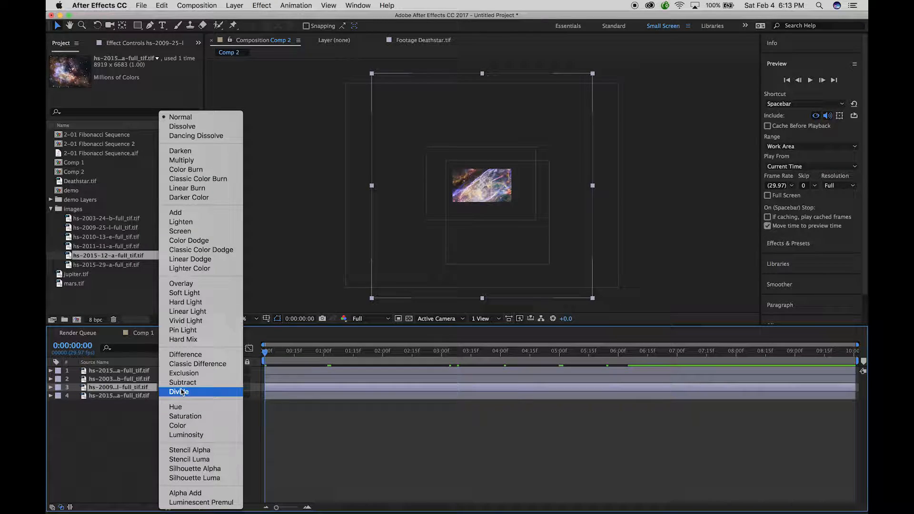
{"action": "left_click", "coordinate": [183, 231]}
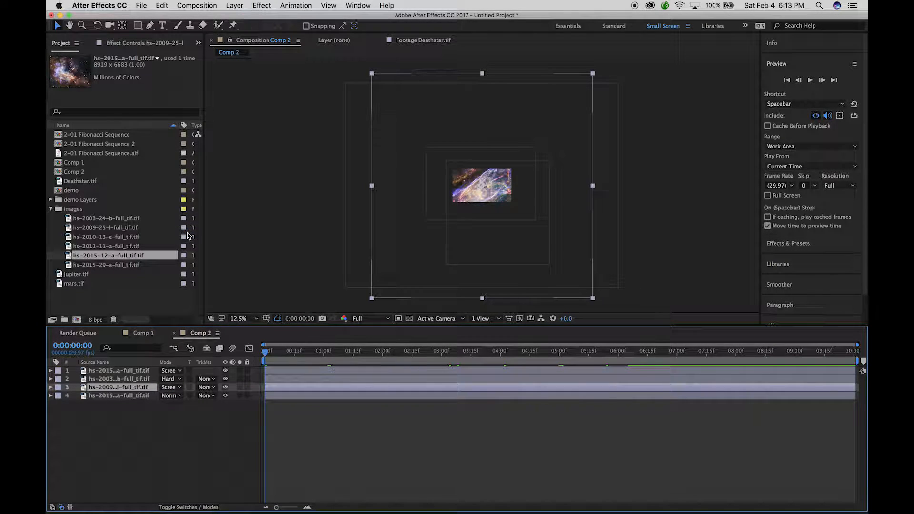
Step: Set the blending mode of hs-2009-25-l-full_tif.tif to Hard Light and move the layer to the top of the stack
{"action": "left_click", "coordinate": [178, 388]}
{"action": "left_click", "coordinate": [195, 302]}
{"action": "left_click_drag", "start_coordinate": [117, 392], "coordinate": [121, 370]}
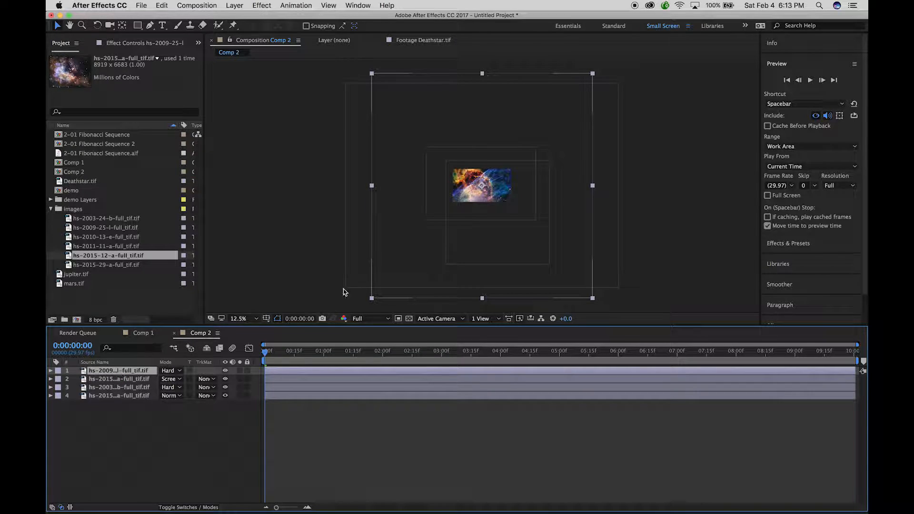
Step: Set the blending mode of the top layer, hs-2009-25-l-full_tif.tif, to Overlay and nudge its image slightly up and right
{"action": "left_click", "coordinate": [180, 371]}
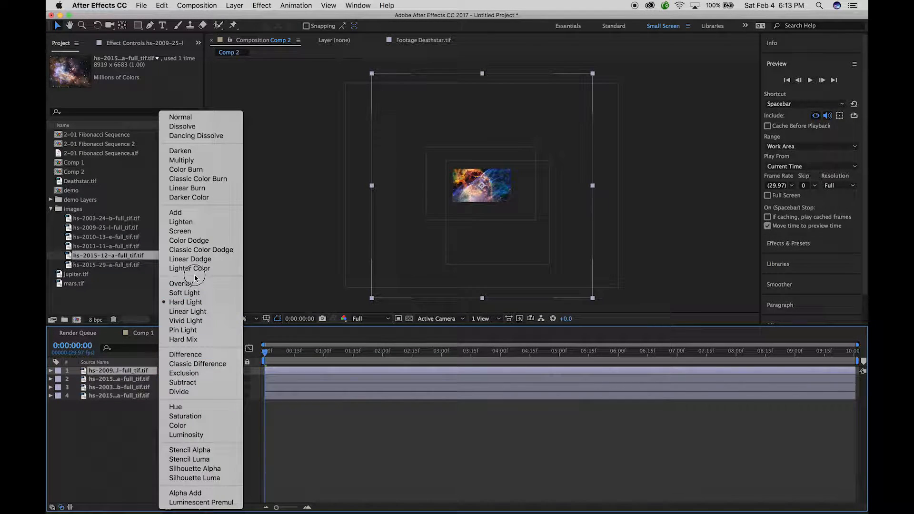
{"action": "left_click", "coordinate": [181, 283]}
{"action": "mouse_move", "coordinate": [467, 242]}
{"action": "left_mouse_down"}
{"action": "mouse_move", "coordinate": [465, 167]}
{"action": "mouse_move", "coordinate": [463, 266]}
{"action": "mouse_move", "coordinate": [467, 227]}
{"action": "mouse_move", "coordinate": [467, 243]}
{"action": "left_mouse_up"}
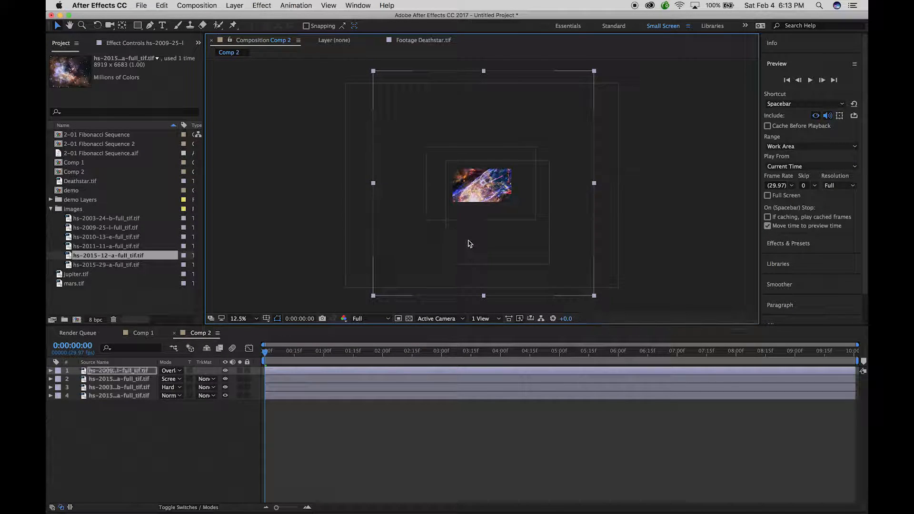
Step: Animate the scale of hs-2009-25-l-full_tif.tif from 100% at 0:00:00:00 down to about 35% at 0:00:10:00
{"action": "left_click", "coordinate": [51, 370]}
{"action": "key", "text": "s"}
{"action": "left_click", "coordinate": [75, 378]}
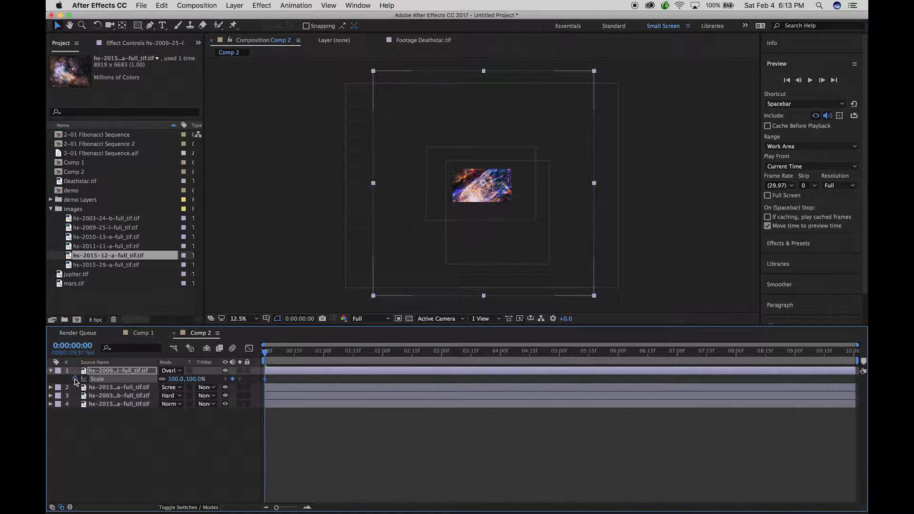
{"action": "left_click_drag", "start_coordinate": [265, 353], "coordinate": [859, 320]}
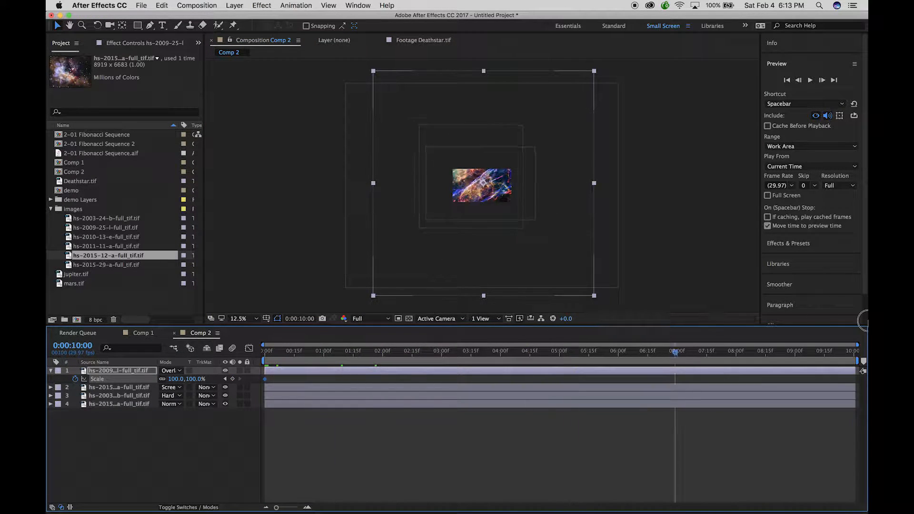
{"action": "left_click_drag", "start_coordinate": [596, 298], "coordinate": [523, 237]}
Step: Set the blending mode of hs-2009-25-l-full_tif.tif to Add and return the current time to the start of the composition
{"action": "left_click", "coordinate": [180, 372]}
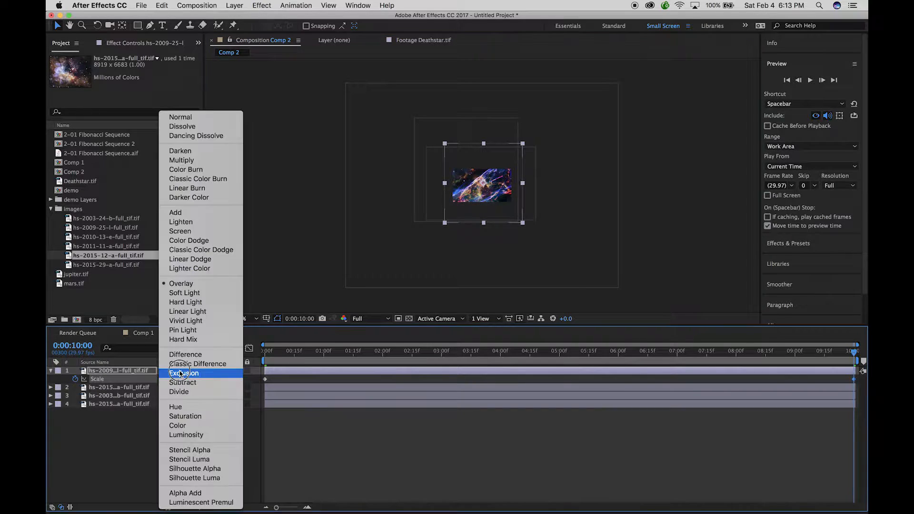
{"action": "left_click", "coordinate": [176, 212]}
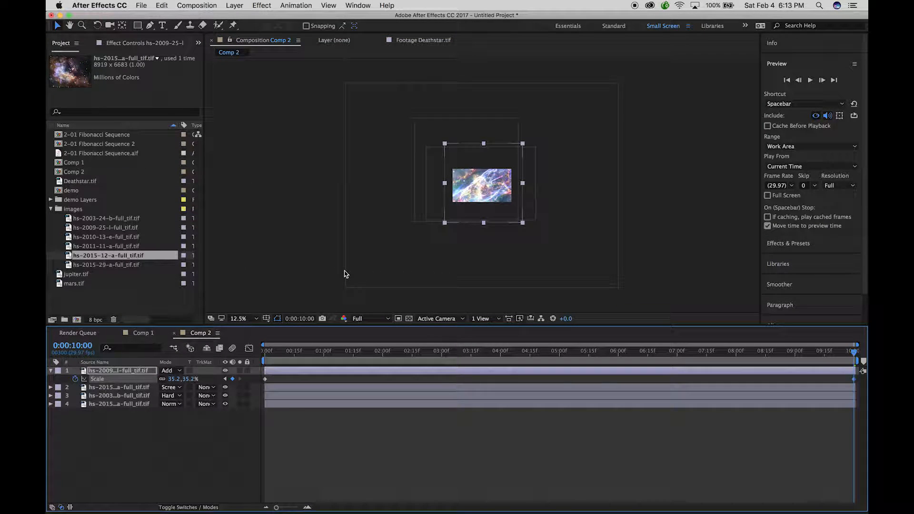
{"action": "left_click_drag", "start_coordinate": [851, 352], "coordinate": [94, 290]}
Step: Preview the blended layer animation for a few seconds from the start, stop it and collapse the top layer's properties
{"action": "key", "text": "period"}
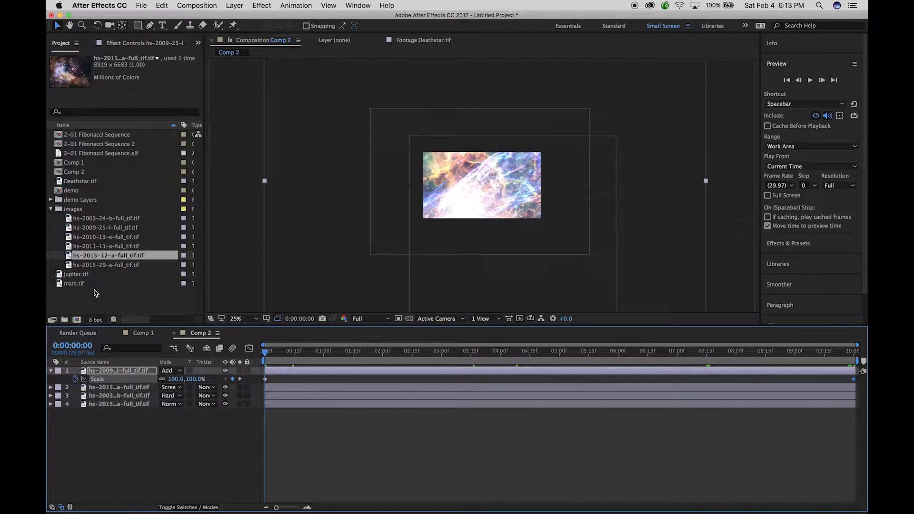
{"action": "key", "text": "period"}
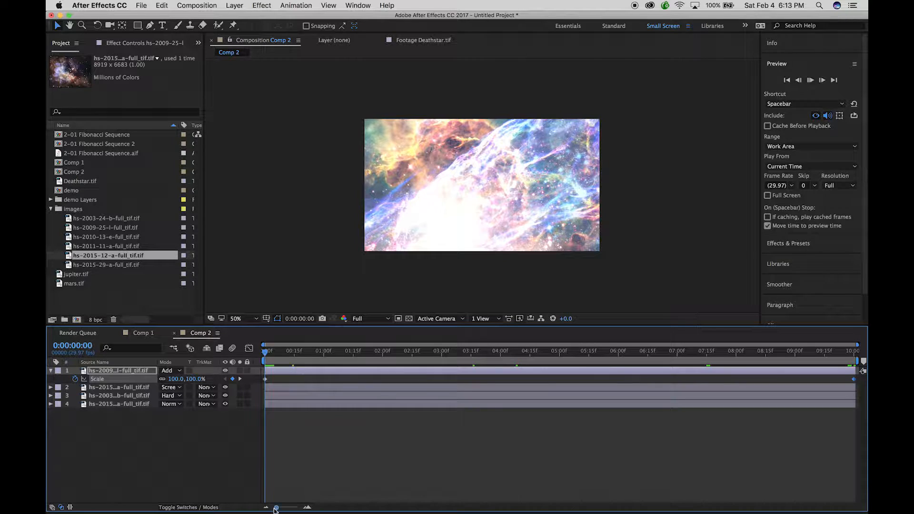
{"action": "key", "text": "space"}
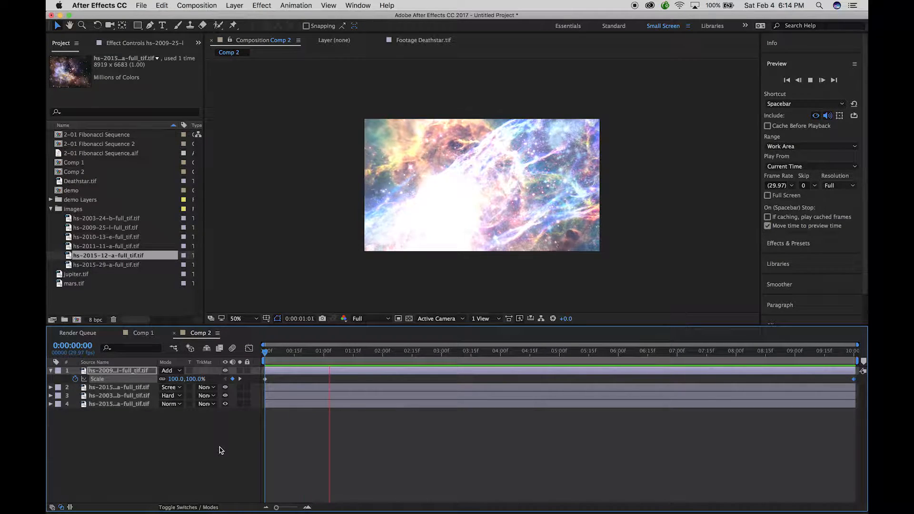
{"action": "key", "text": "space"}
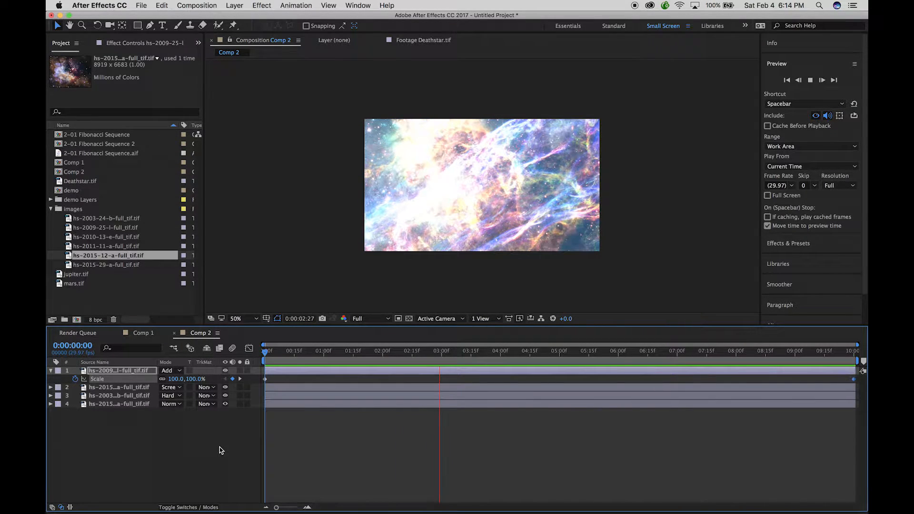
{"action": "left_click", "coordinate": [50, 371]}
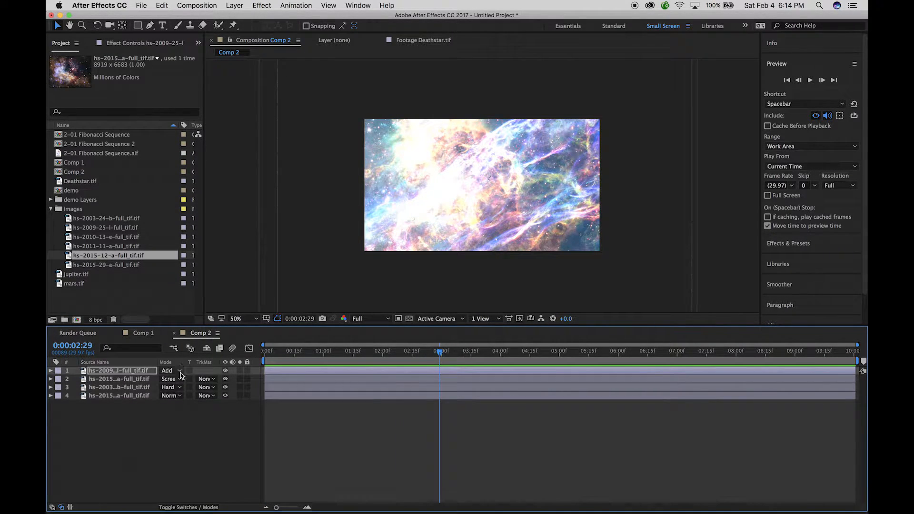